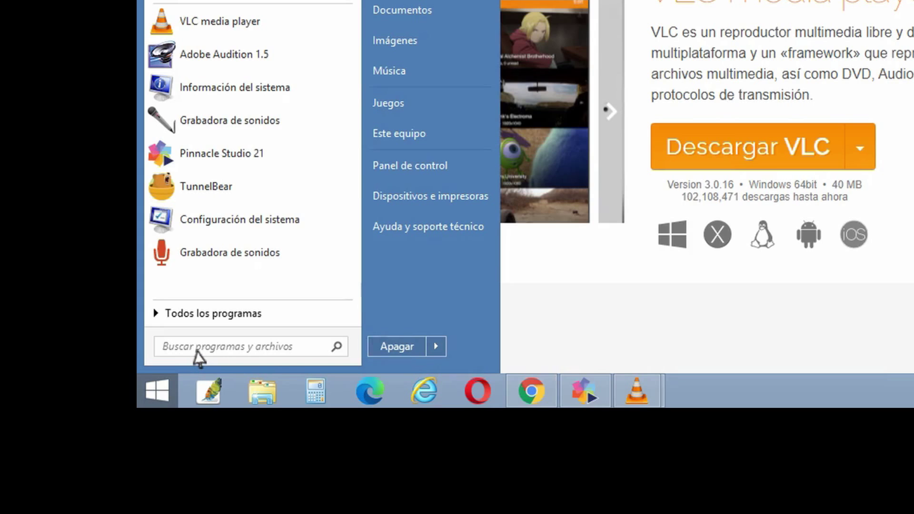
Step: Search Windows for "sistema", open Información del sistema and check the computer's system type
text(siste)
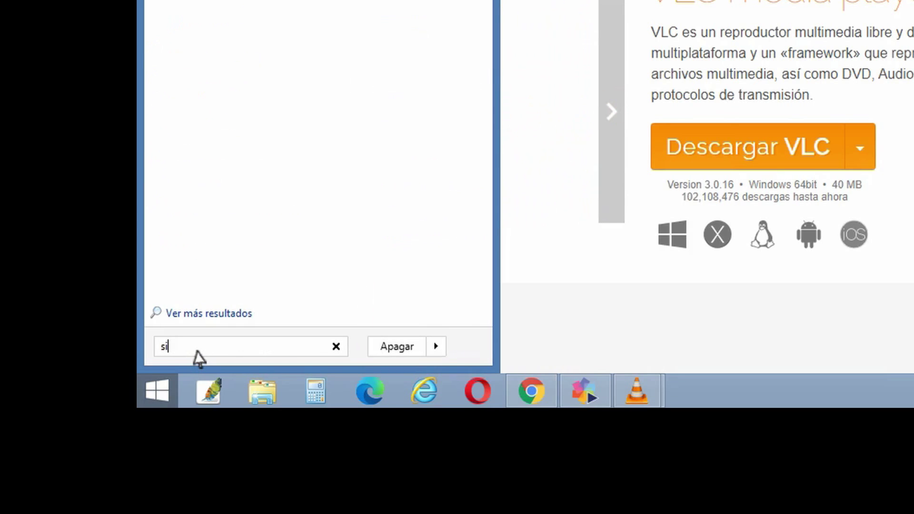
text(ma)
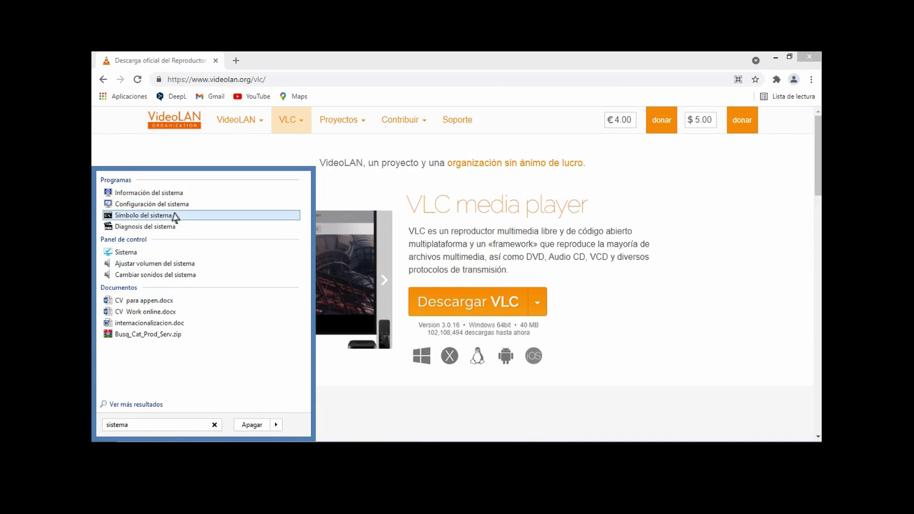
click(186, 193)
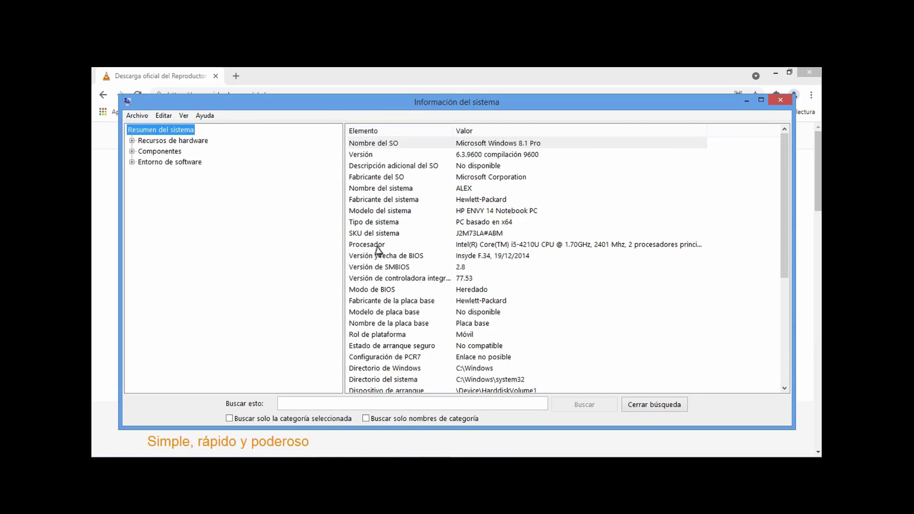
click(467, 224)
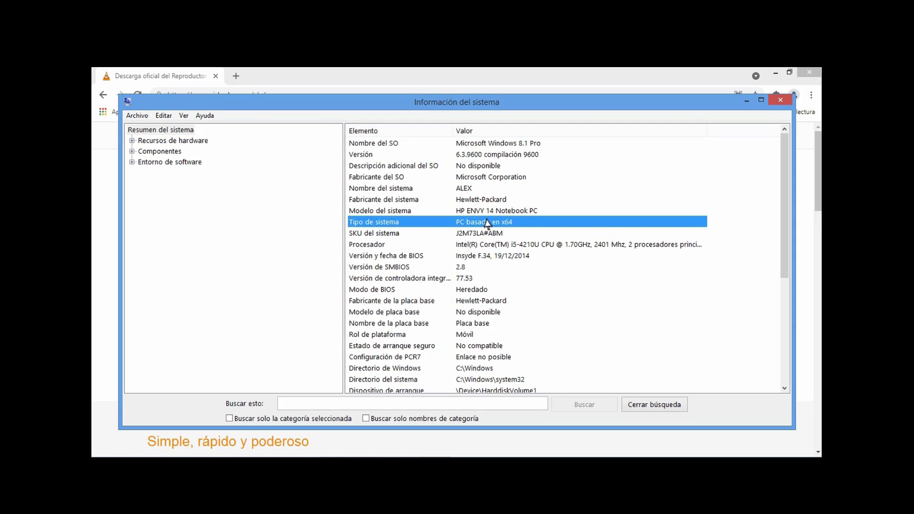
click(786, 101)
Step: Download the Windows 64bit installer of VLC from the VideoLAN page and access the downloaded file
click(542, 322)
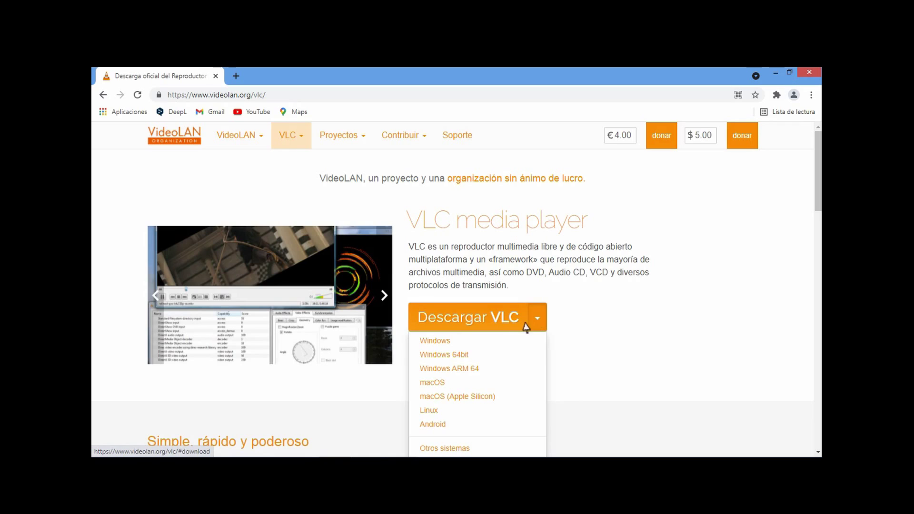
click(479, 362)
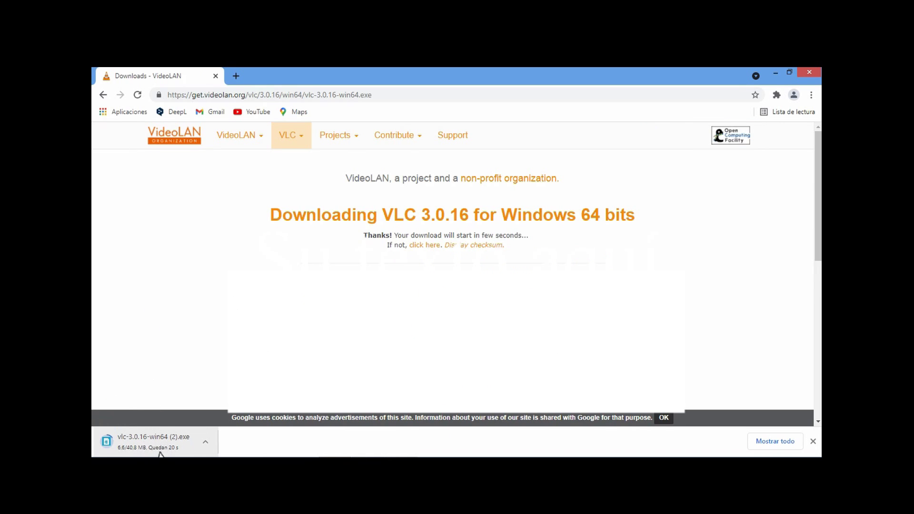
click(208, 447)
click(221, 374)
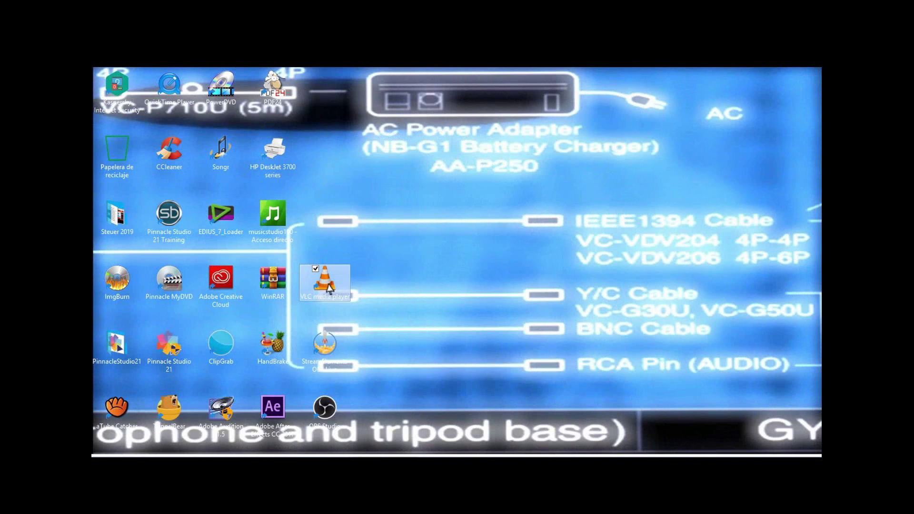
Step: Switch to VLC media player from the desktop and look over its view options
double_click(322, 277)
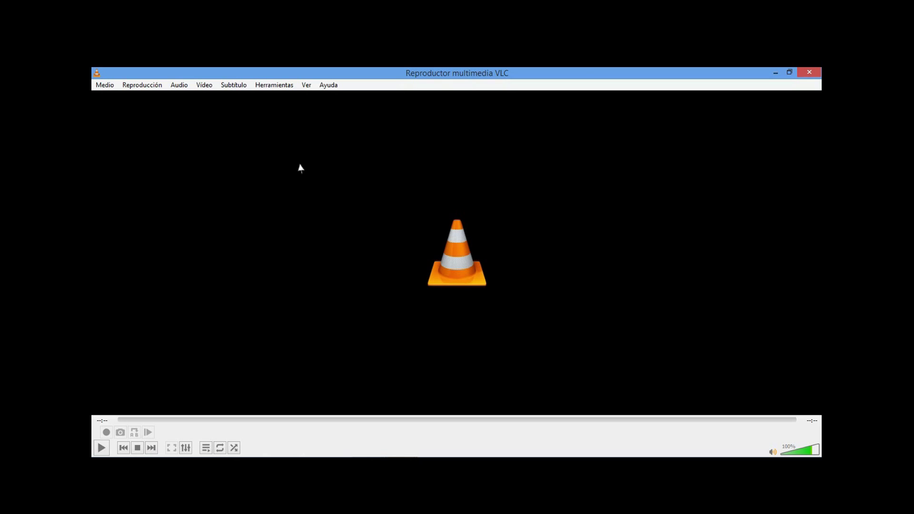
click(307, 86)
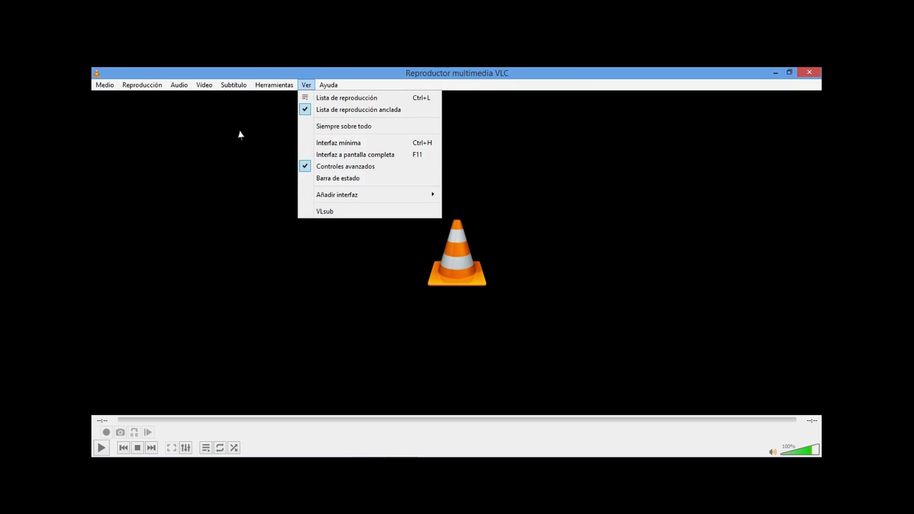
click(210, 135)
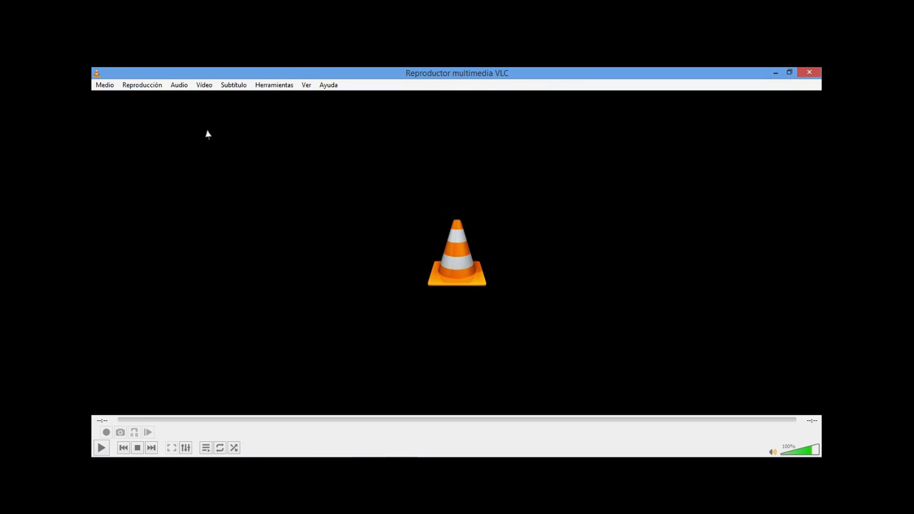
Step: Start a media conversion and add Camino naturaleza.ogg from the video tutorial folder as the source file
click(112, 87)
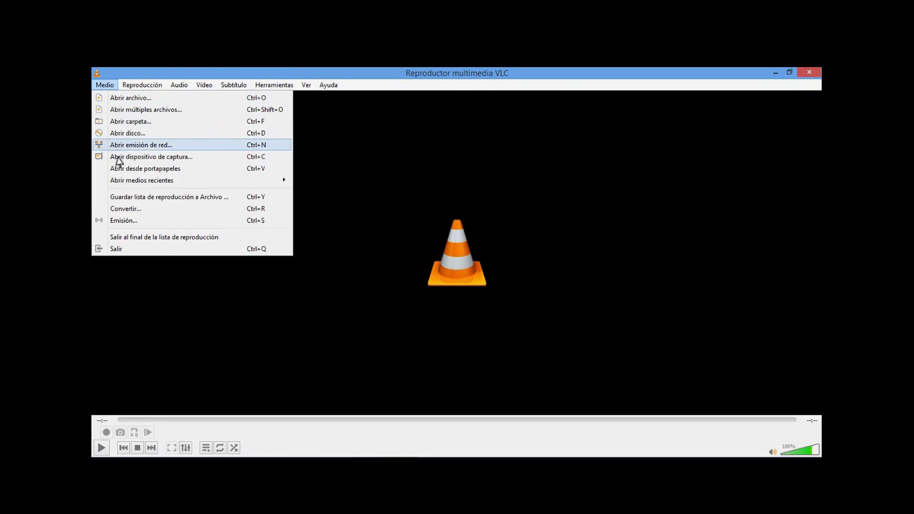
click(120, 210)
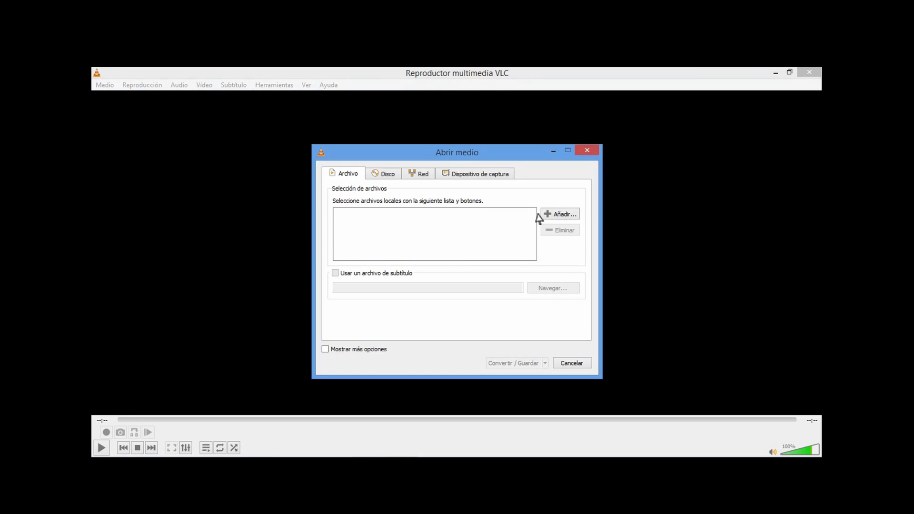
click(565, 216)
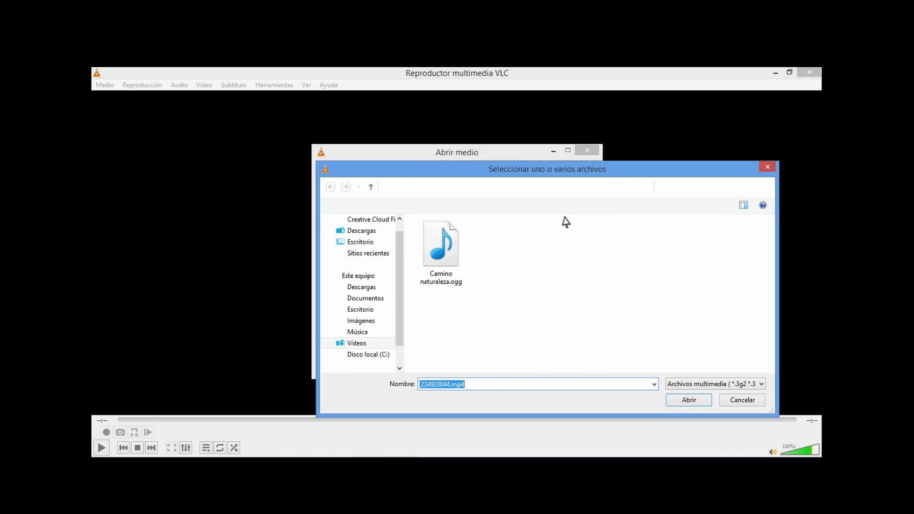
click(454, 279)
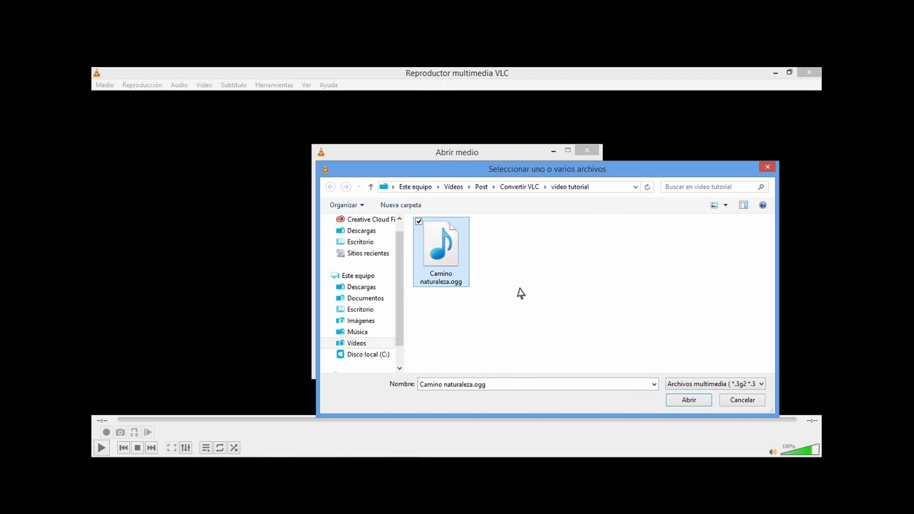
click(691, 401)
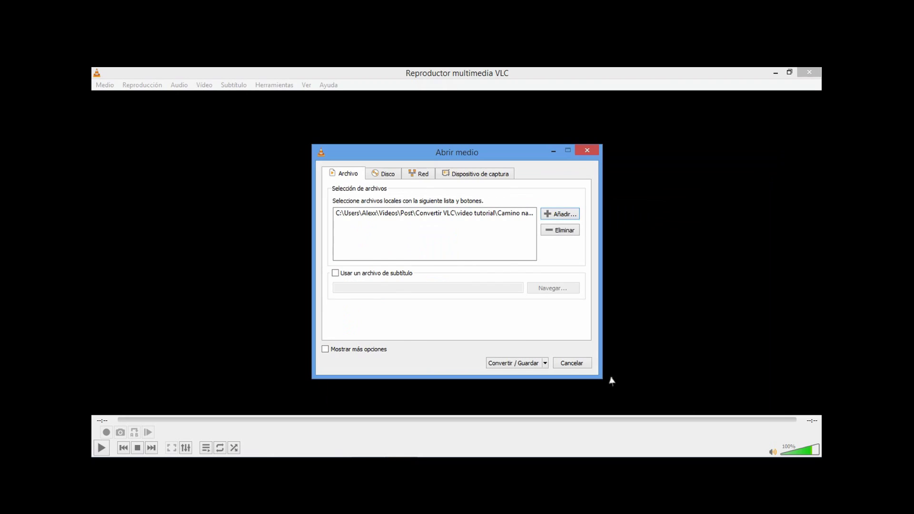
Step: Open the conversion settings for the added file and browse the available output profiles
click(546, 363)
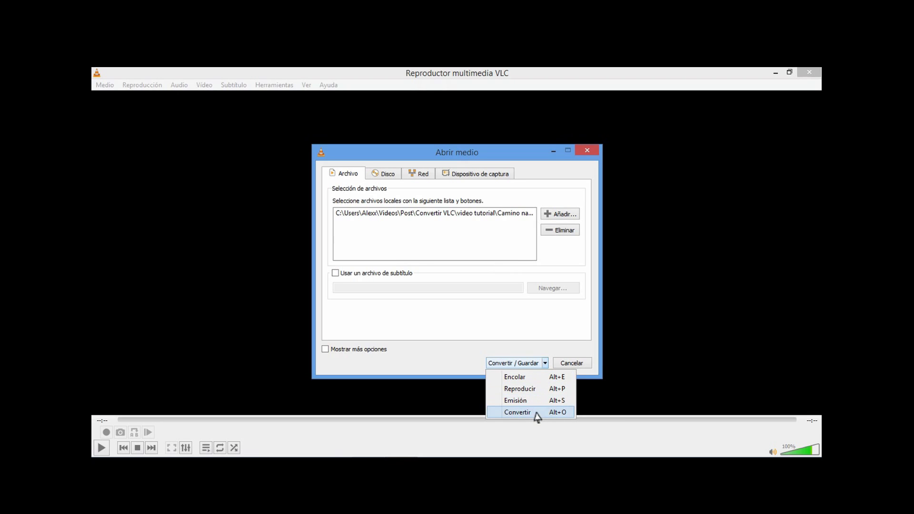
click(518, 413)
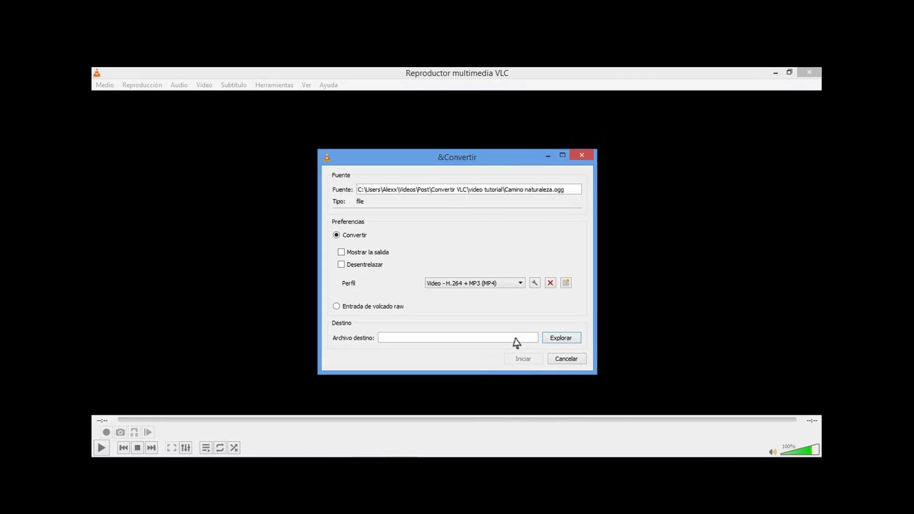
click(521, 284)
mouse_move(521, 307)
mouse_down()
mouse_move(524, 353)
mouse_move(523, 320)
mouse_up()
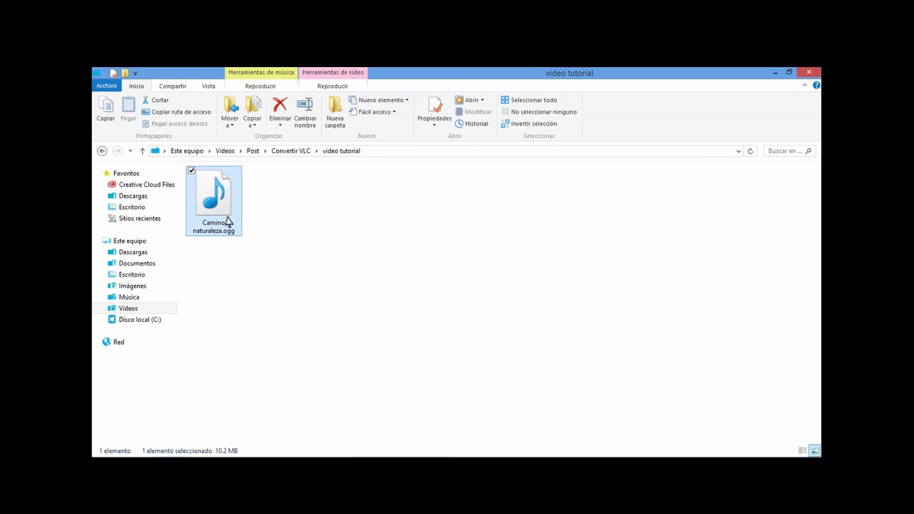
Step: Switch to the file explorer, play Camino naturaleza.ogg in the default player and maximize the player window
double_click(229, 222)
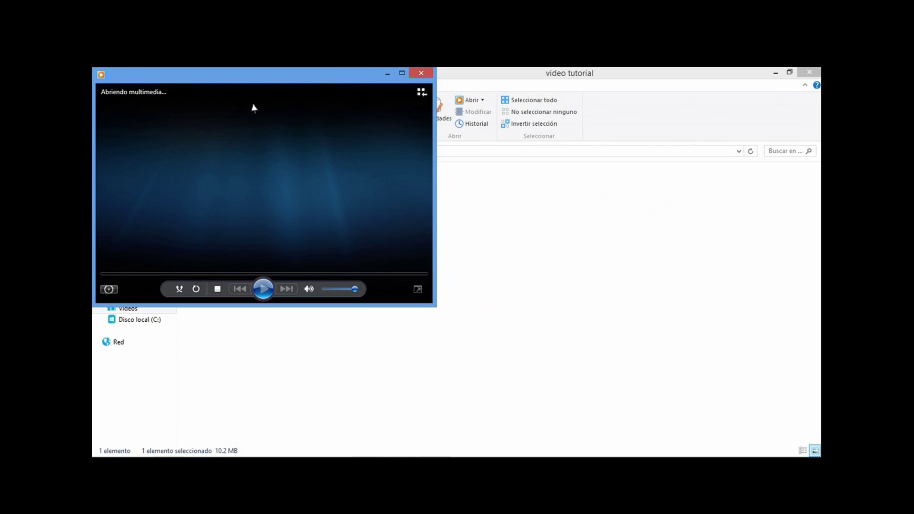
double_click(258, 75)
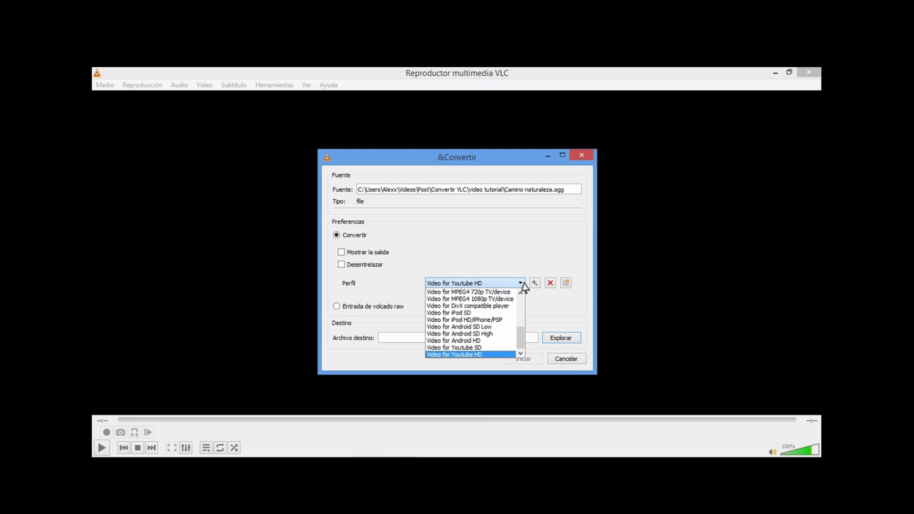
Step: Review the video and audio output profiles and choose Video for Youtube HD
mouse_move(522, 339)
mouse_down()
mouse_move(522, 305)
mouse_move(524, 328)
mouse_up()
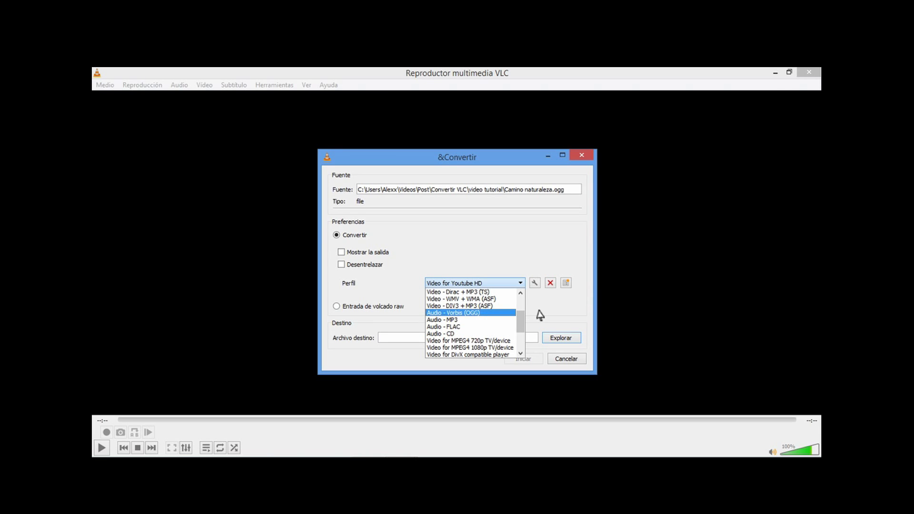
drag(521, 322, 522, 353)
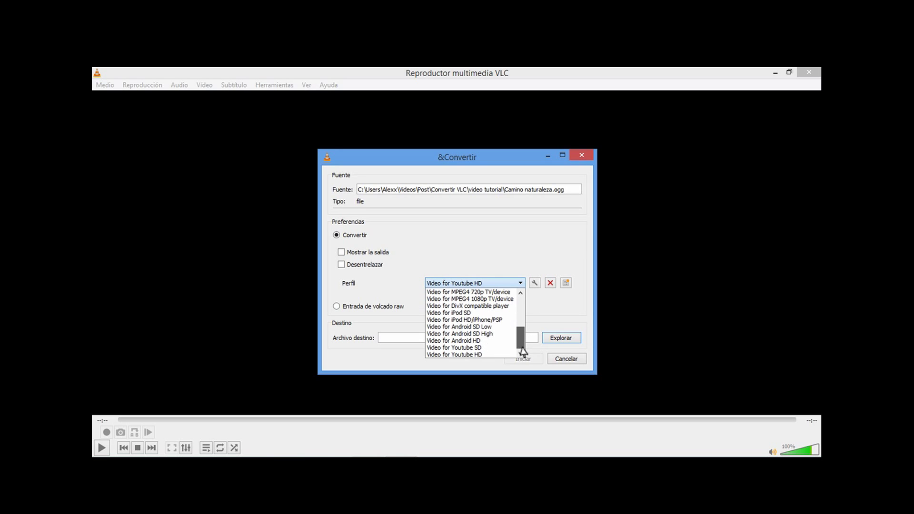
click(497, 355)
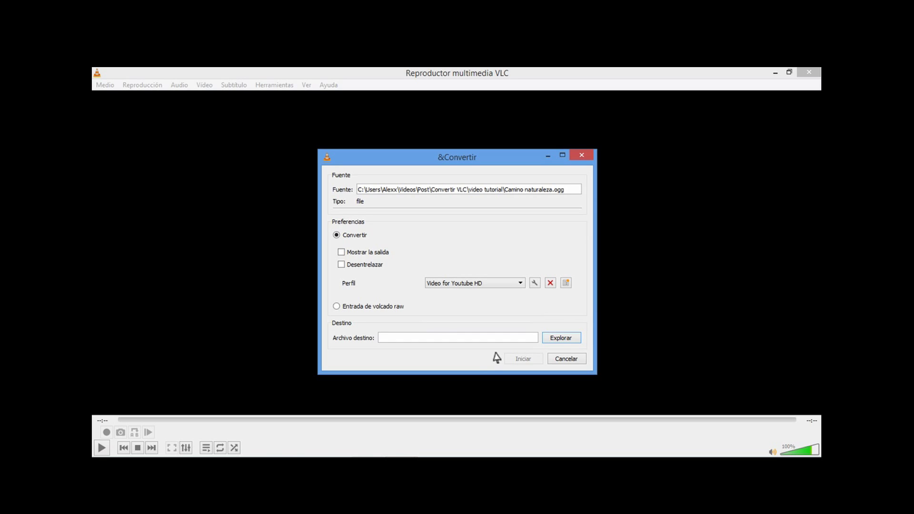
Step: Open the Video for Youtube HD profile for editing, try the MPEG-TS, Webm and Ogg/Ogm containers, and return to MP4/MOV
click(534, 283)
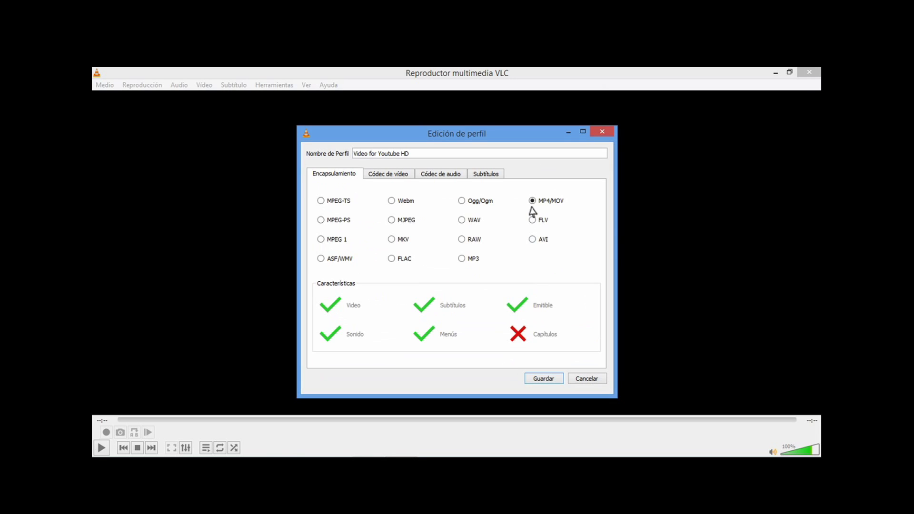
click(322, 202)
click(394, 202)
click(463, 202)
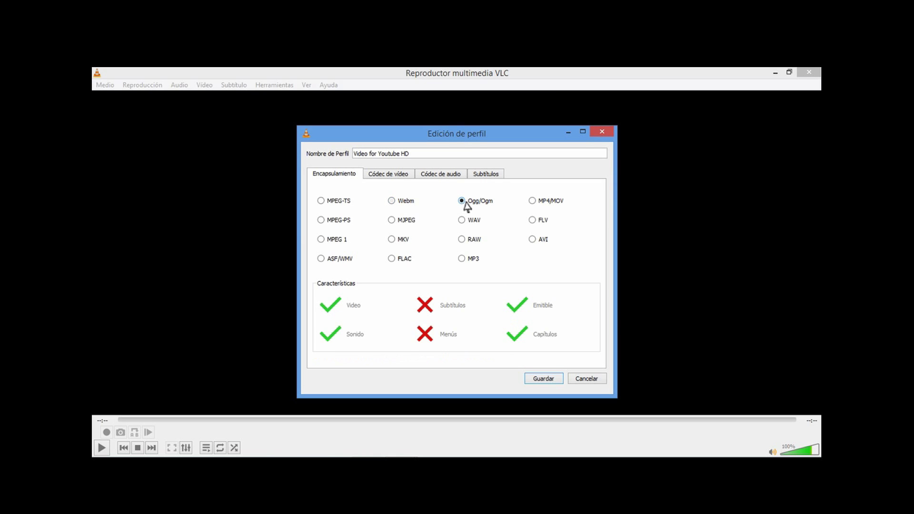
click(533, 201)
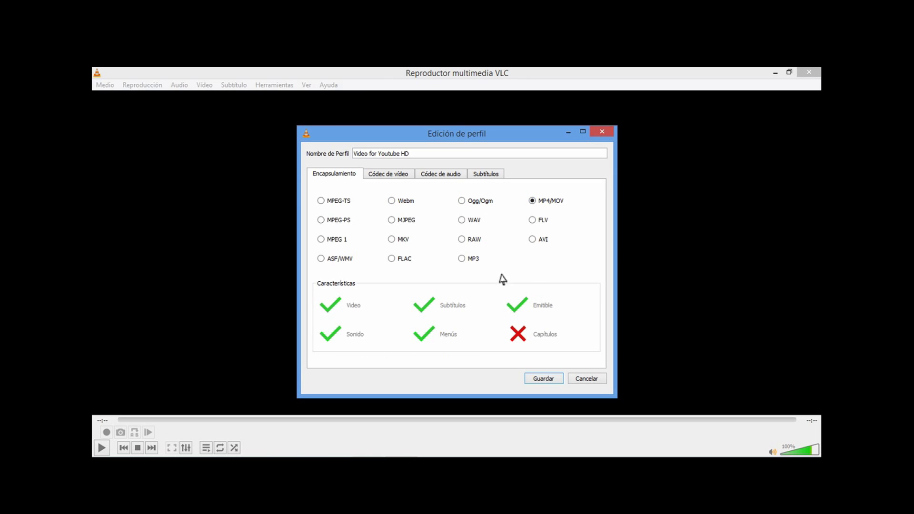
Step: Compare the supported features of the MPEG-TS, Webm, Ogg/Ogm and FLV containers with MP4/MOV, leaving MP4/MOV selected
click(322, 202)
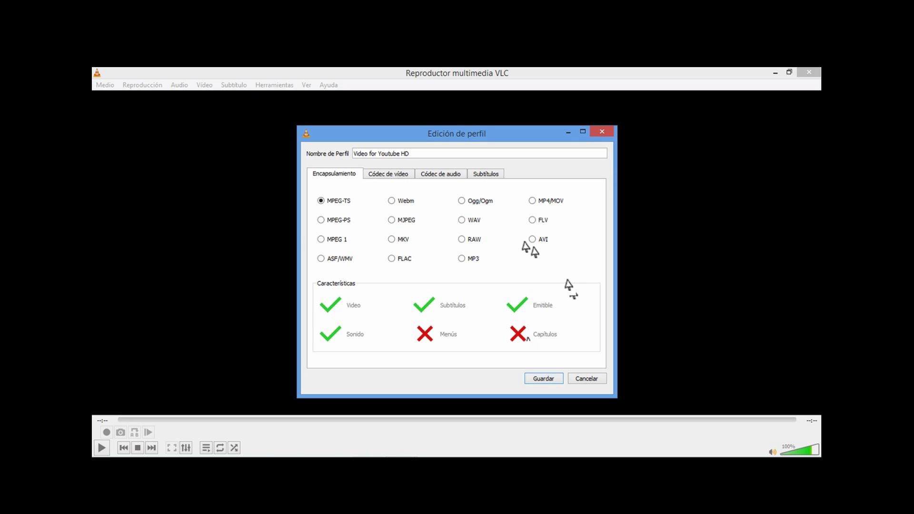
click(397, 201)
click(465, 201)
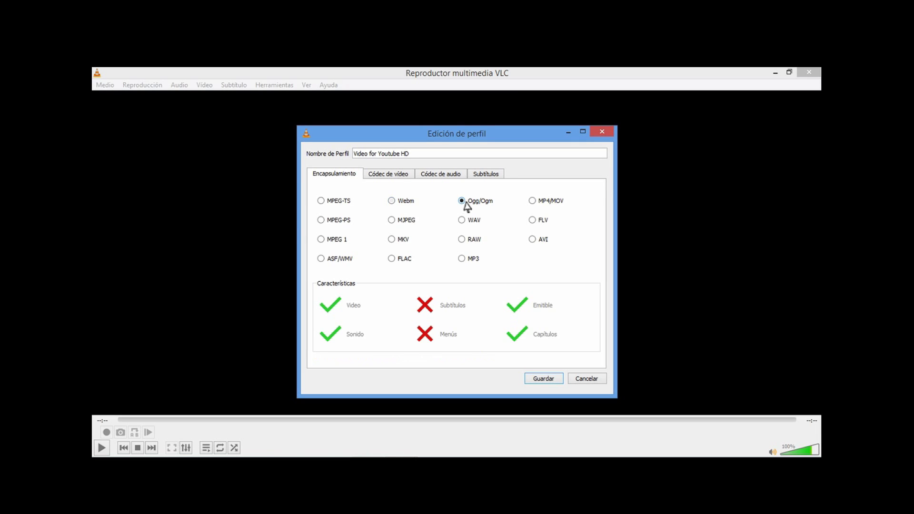
click(534, 201)
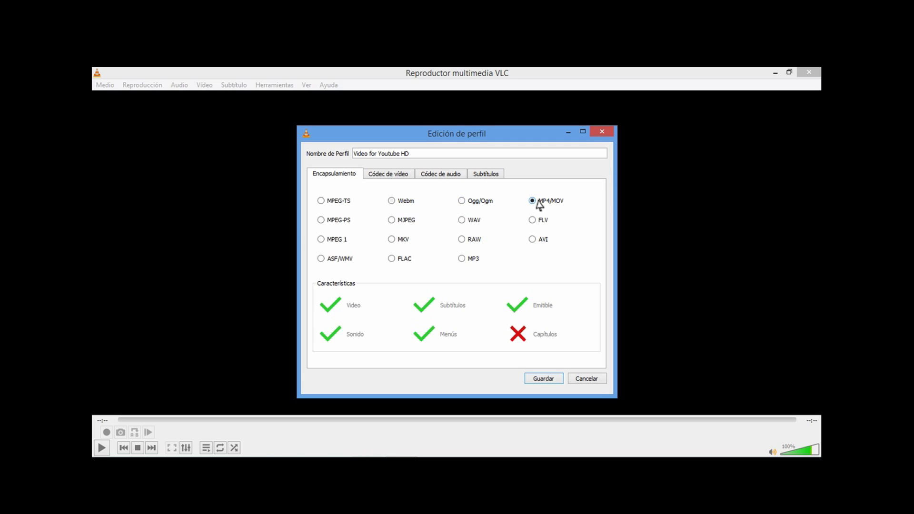
click(536, 222)
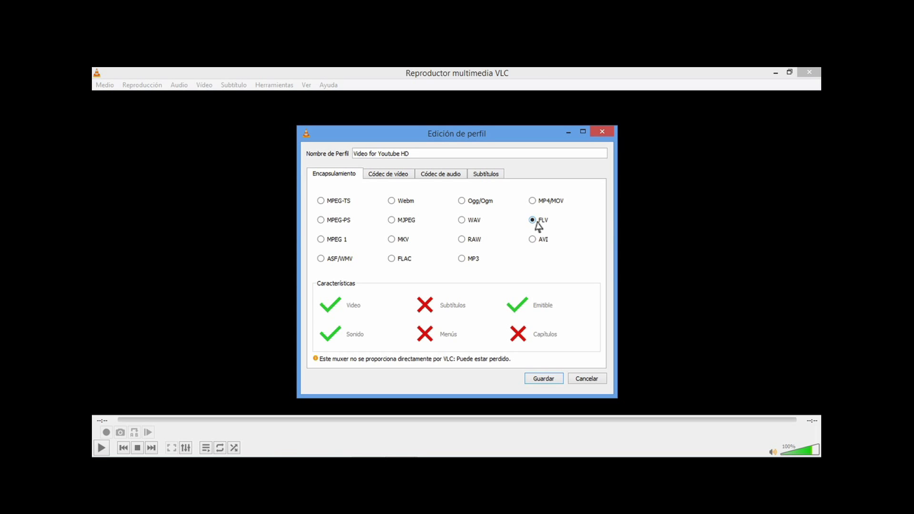
click(533, 201)
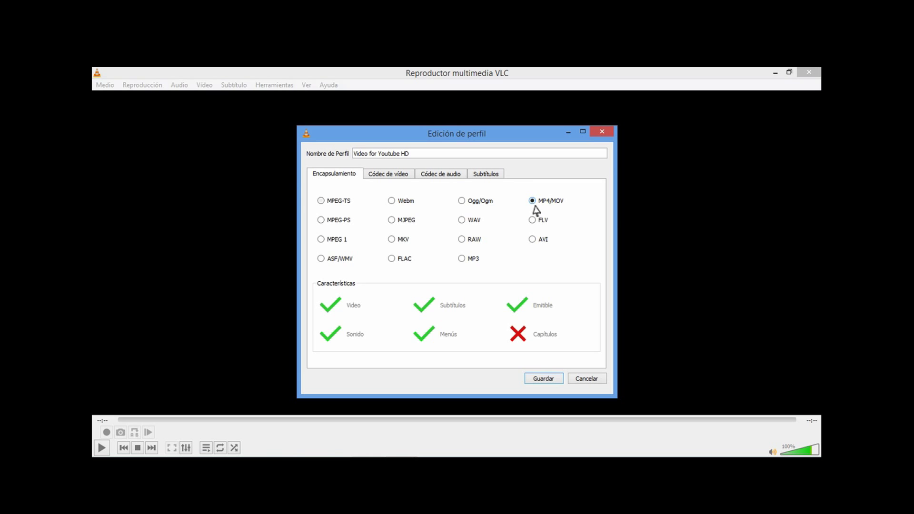
Step: Select H-264 as the profile's video codec and open the resolution settings
click(389, 173)
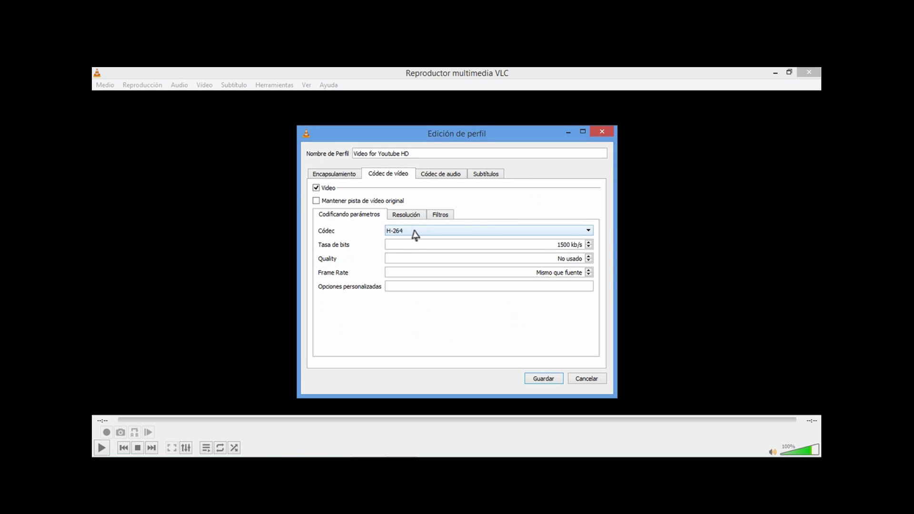
click(415, 233)
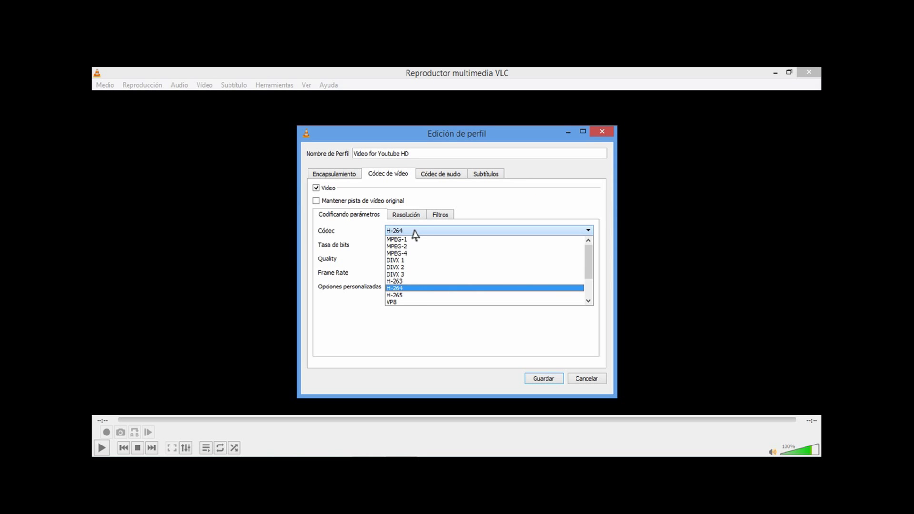
click(416, 290)
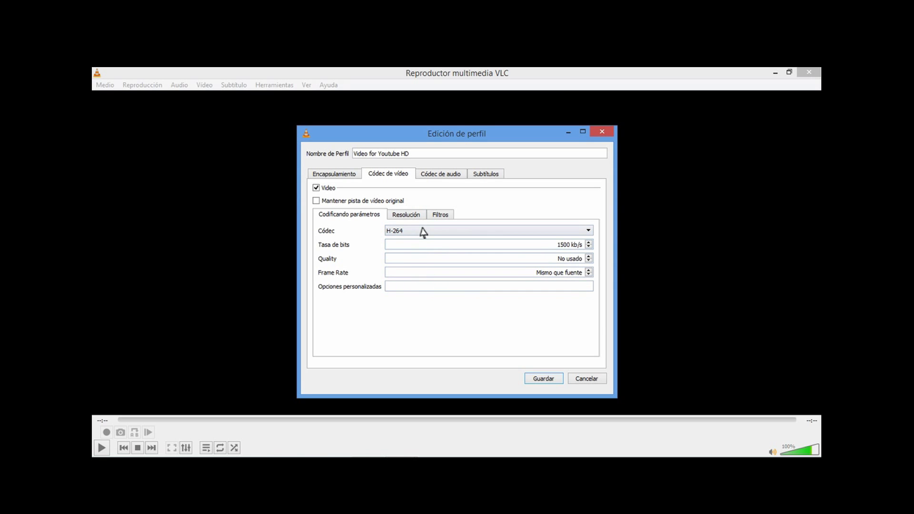
click(406, 214)
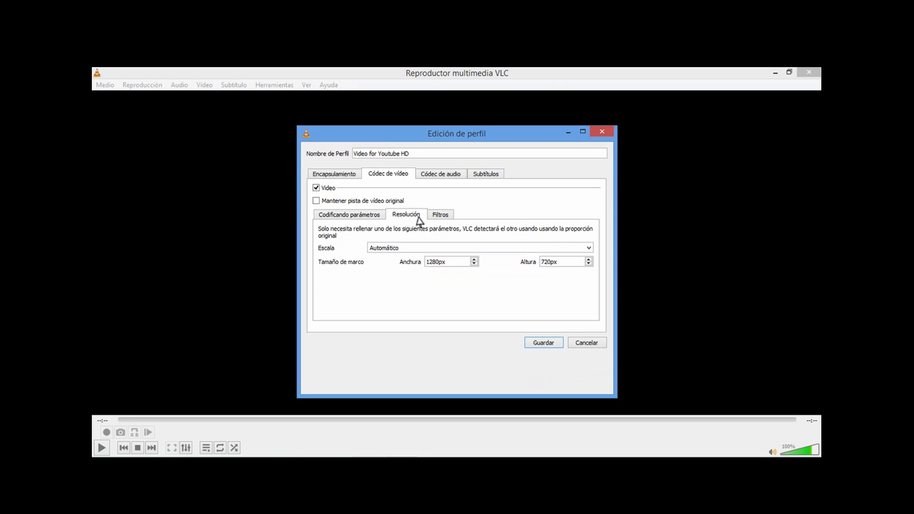
Step: Review the profile's audio codec, subtitle, video filter, resolution, encoding and encapsulation settings, and save the profile
click(442, 176)
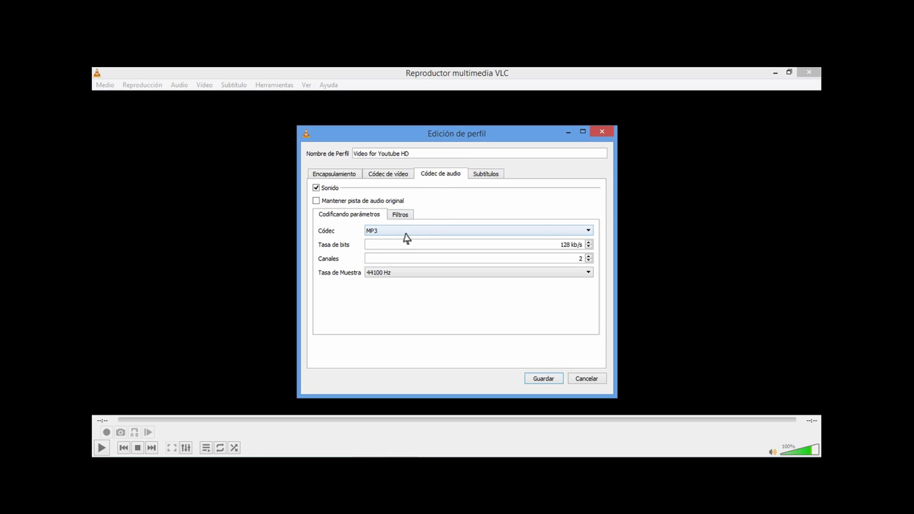
click(487, 175)
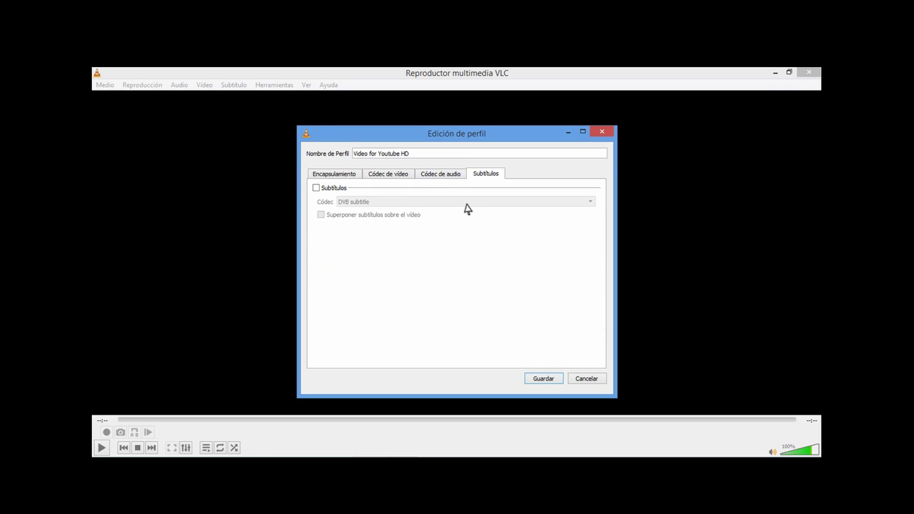
click(400, 176)
click(447, 220)
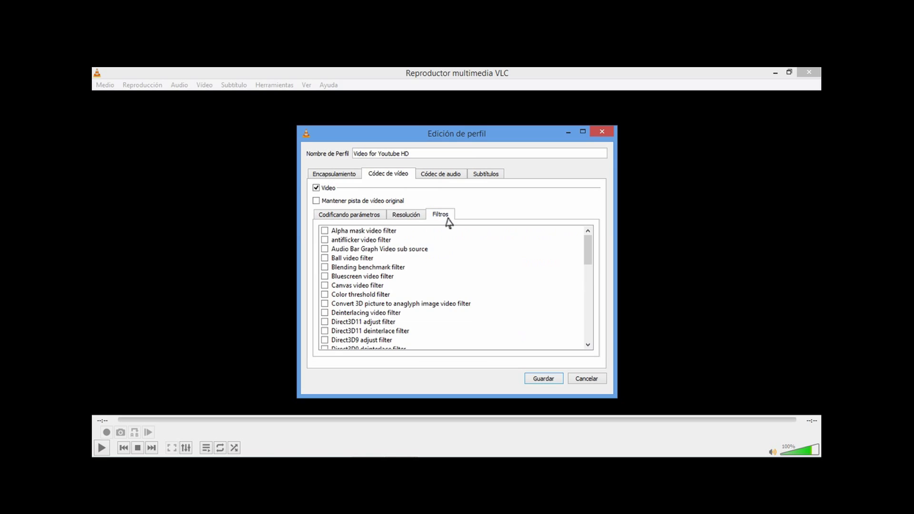
drag(587, 249, 416, 219)
click(416, 218)
click(356, 219)
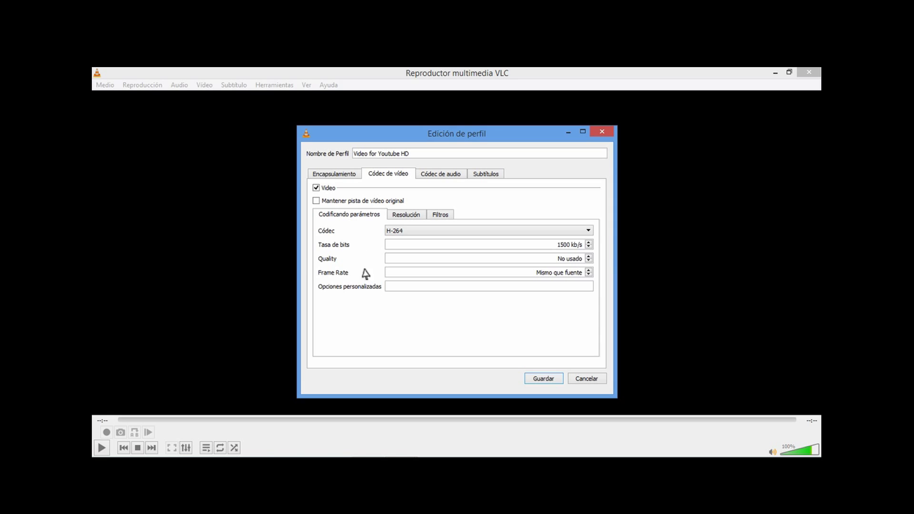
click(321, 173)
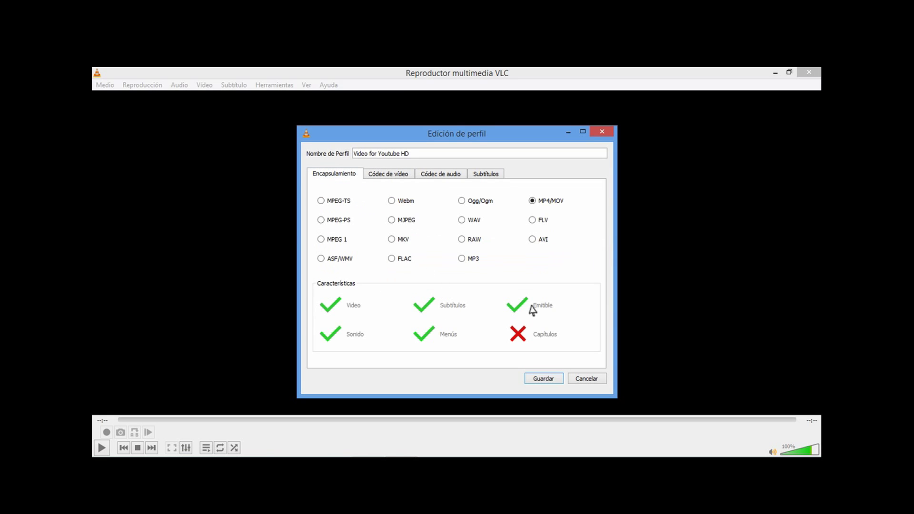
click(544, 379)
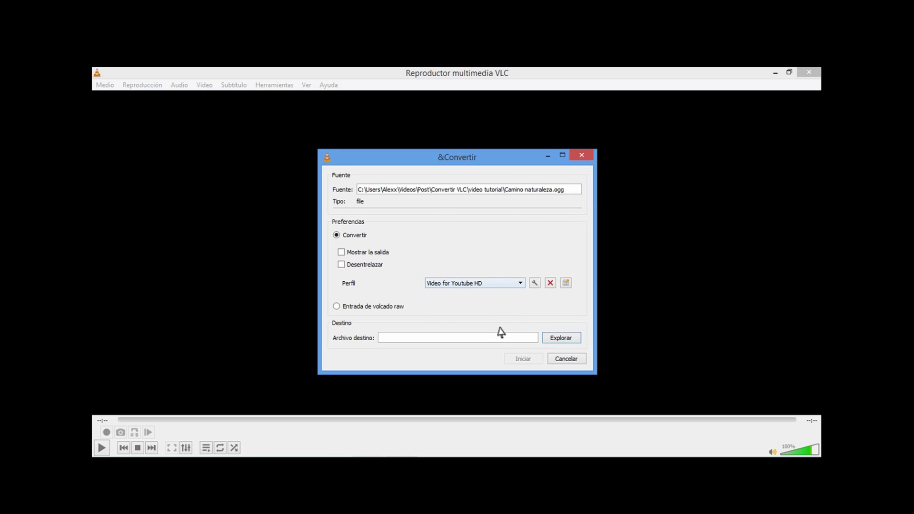
Step: Convert the video to Convertido.mp4 in the video tutorial folder and check the resulting file in File Explorer
click(562, 339)
text(Convertido)
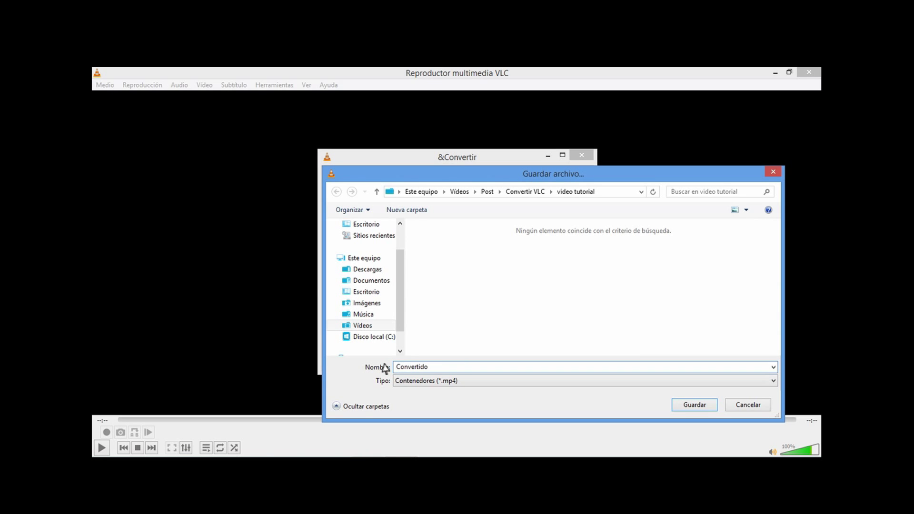
click(692, 406)
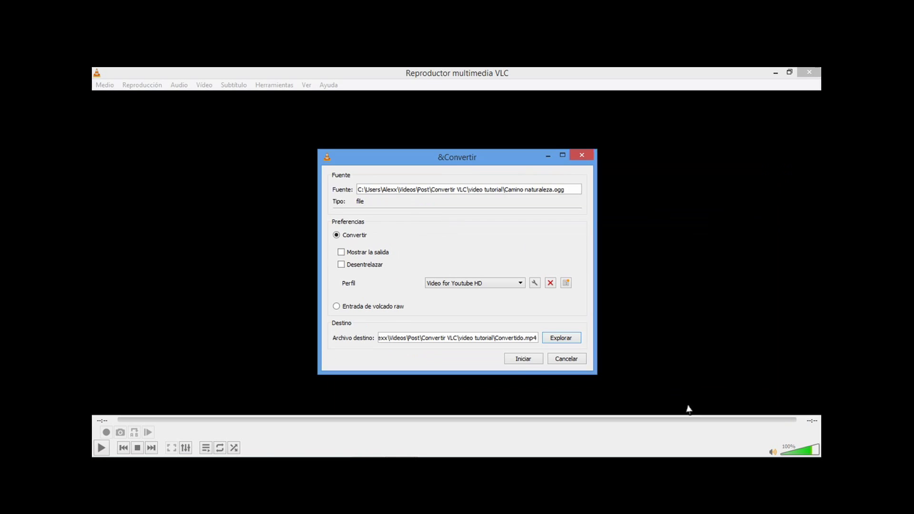
click(532, 365)
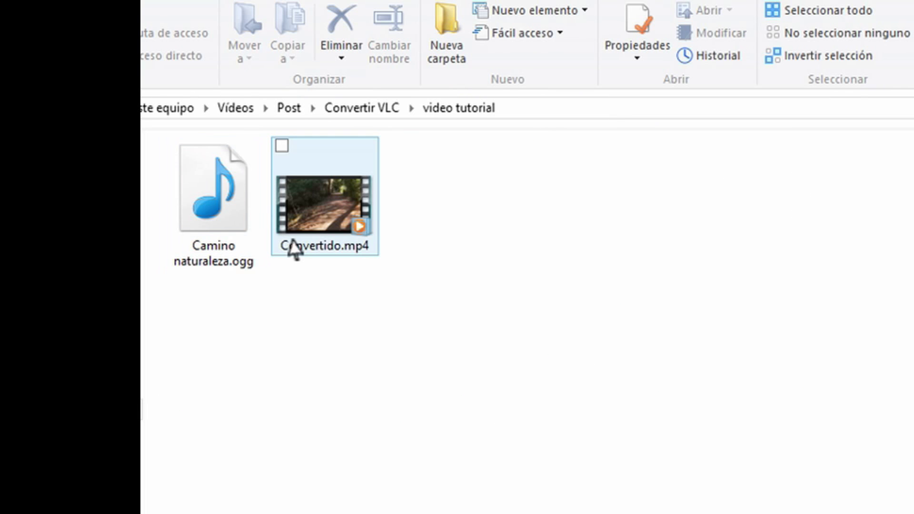
click(315, 245)
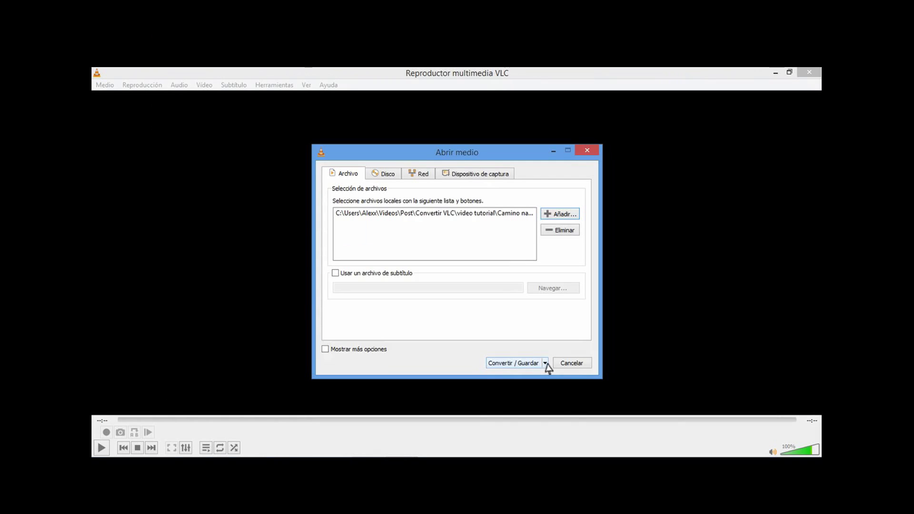
Step: In VLC, set up another conversion of Camino naturaleza.ogg using the Video for MPEG4 1080p TV/device profile
click(546, 365)
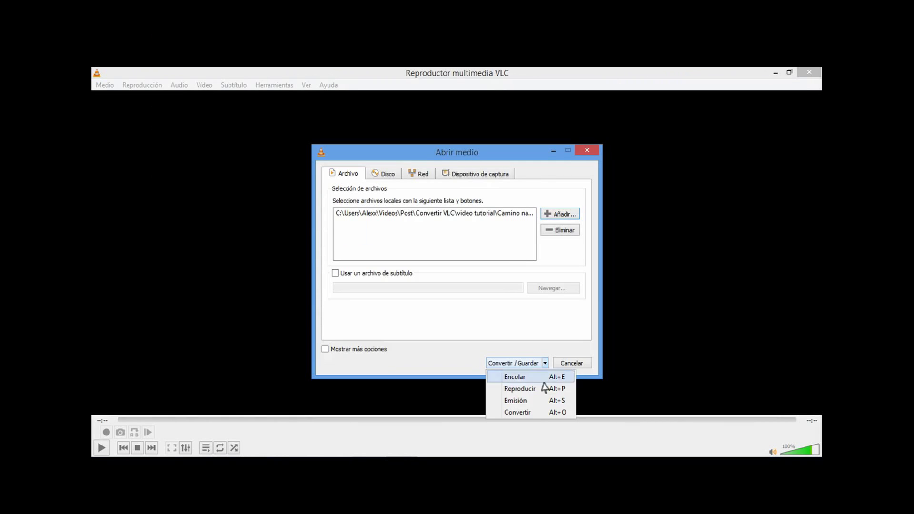
click(535, 416)
click(521, 284)
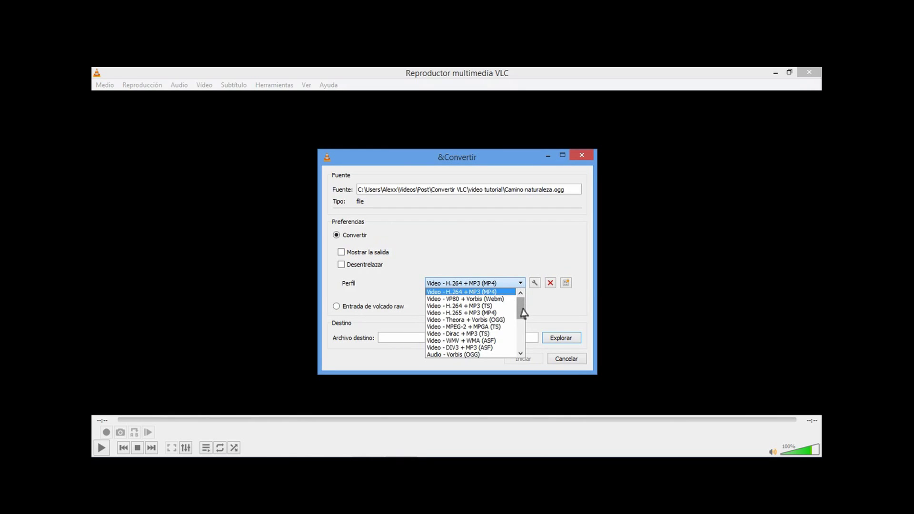
drag(524, 312, 525, 334)
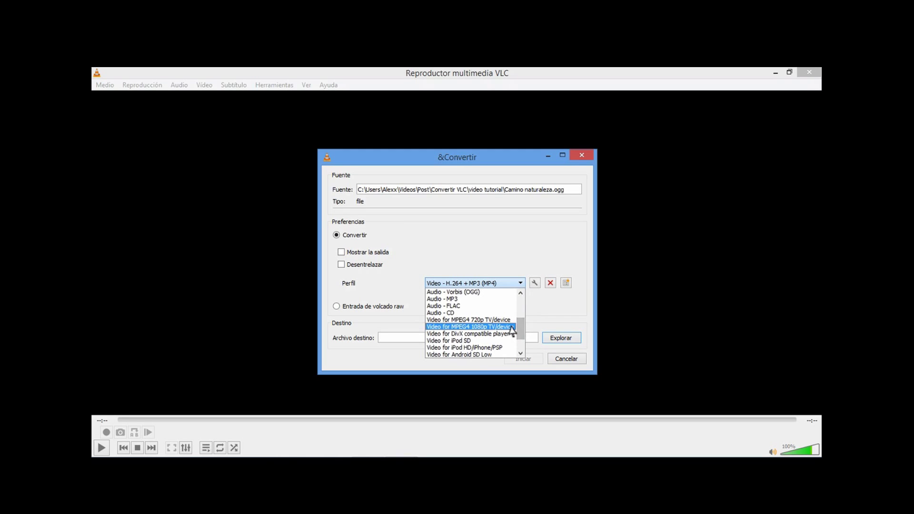
click(513, 329)
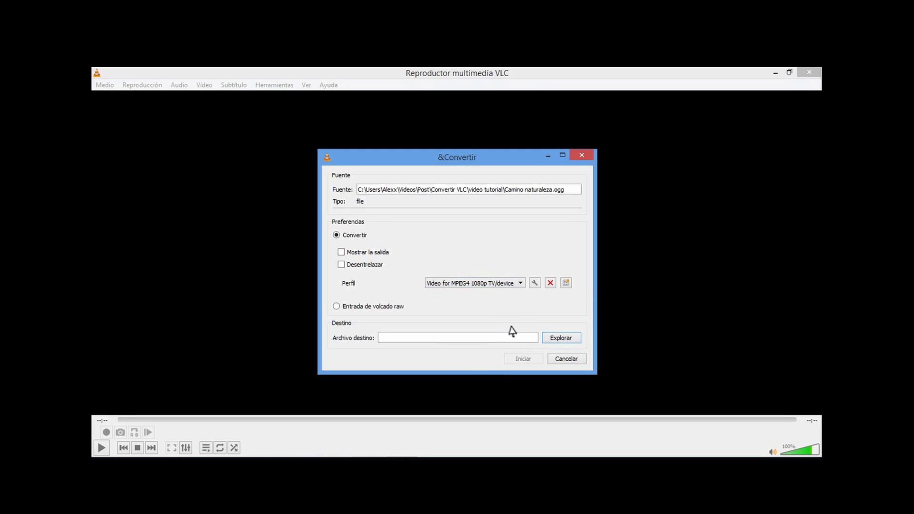
Step: Enable the Old movie effect video filter in the Video for MPEG4 1080p TV/device profile and save it
click(535, 284)
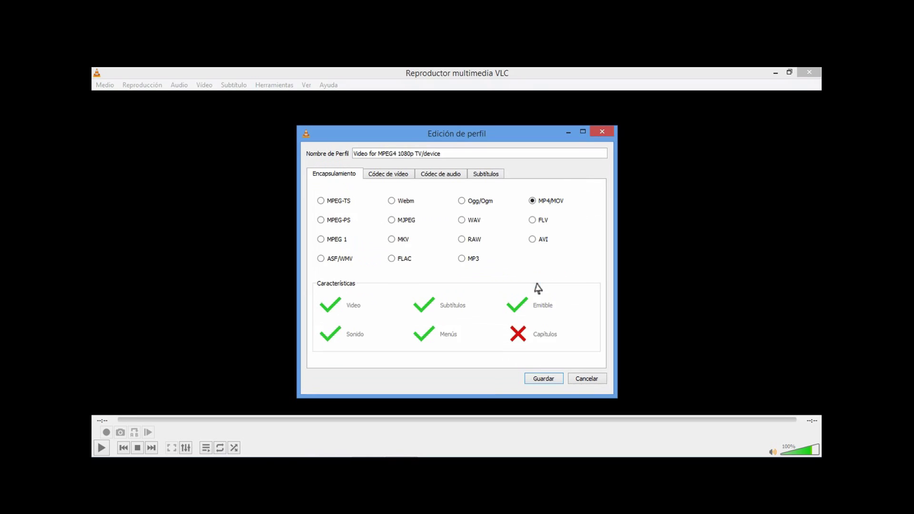
click(408, 178)
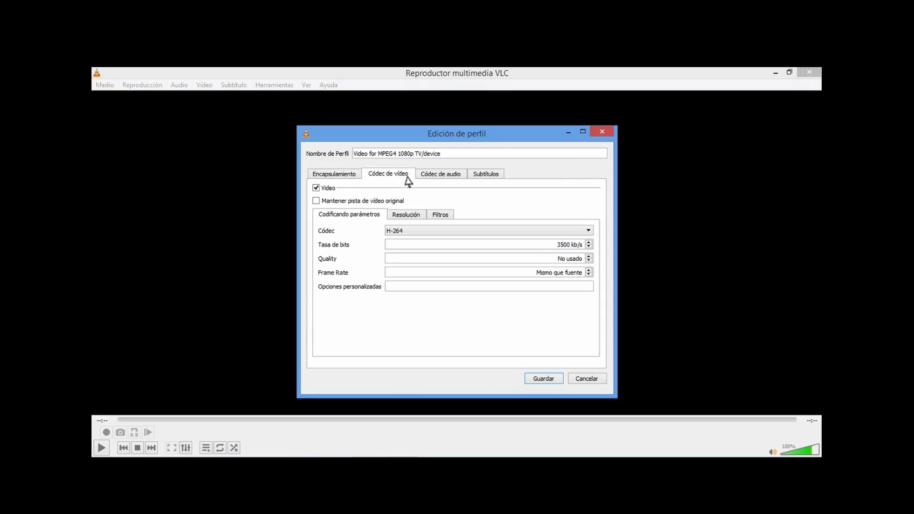
click(441, 219)
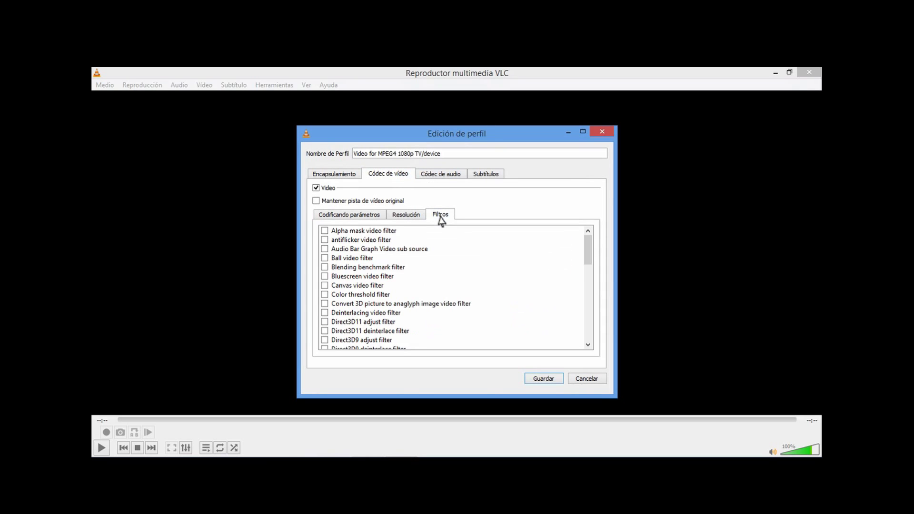
drag(588, 250, 598, 319)
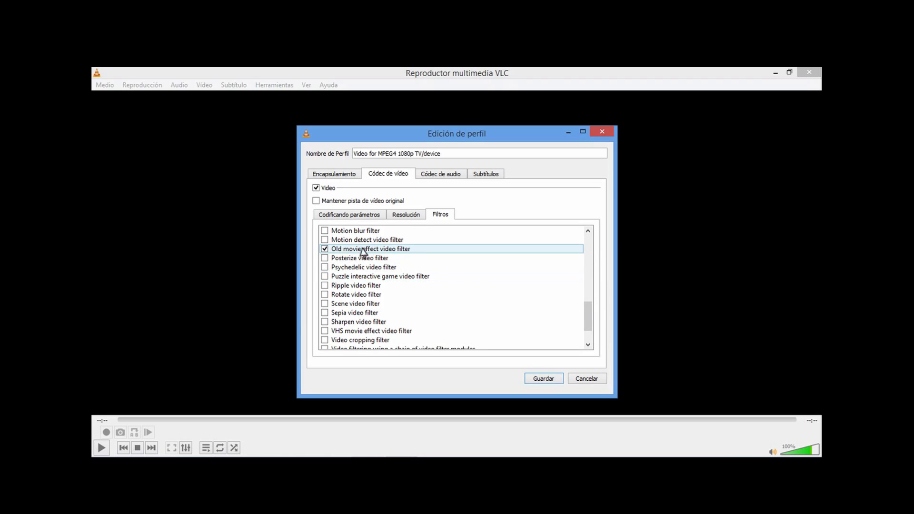
click(560, 380)
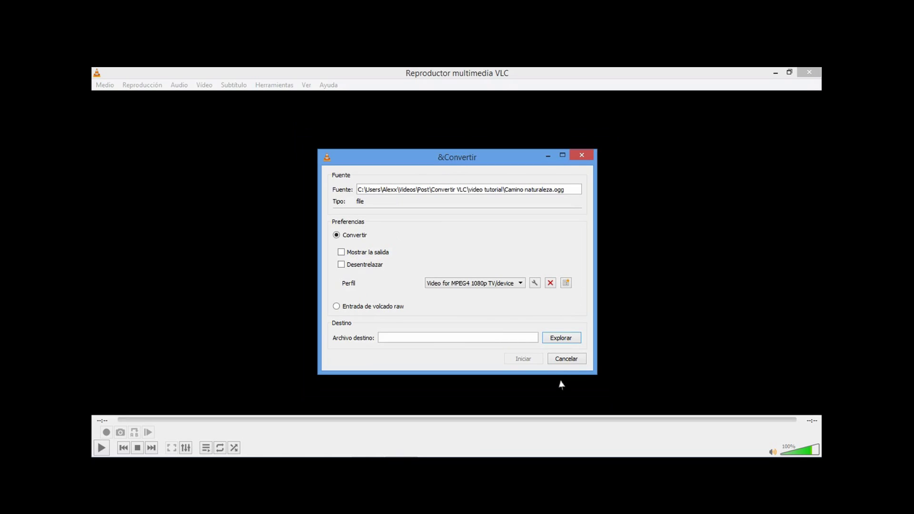
Step: Set the destination file to Con filtro.mp4 in the video tutorial folder and start the conversion
click(573, 341)
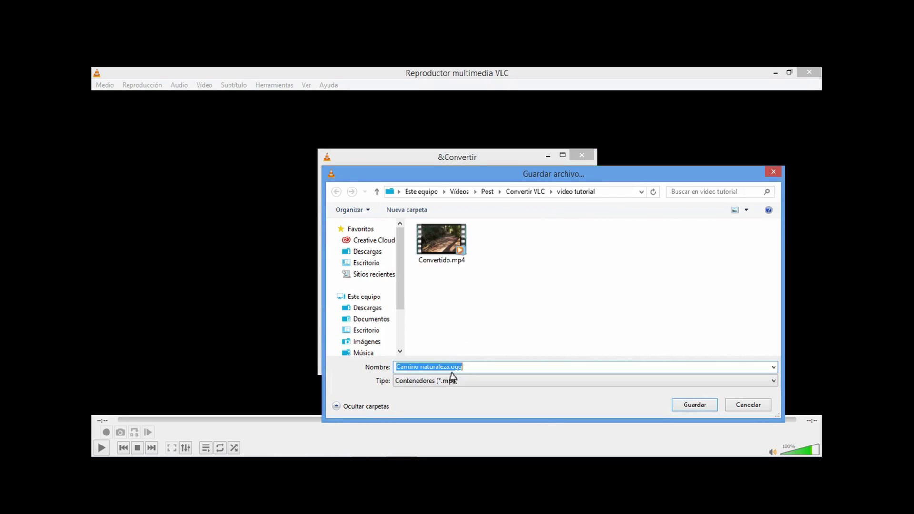
key(BackSpace)
text(Con)
click(694, 405)
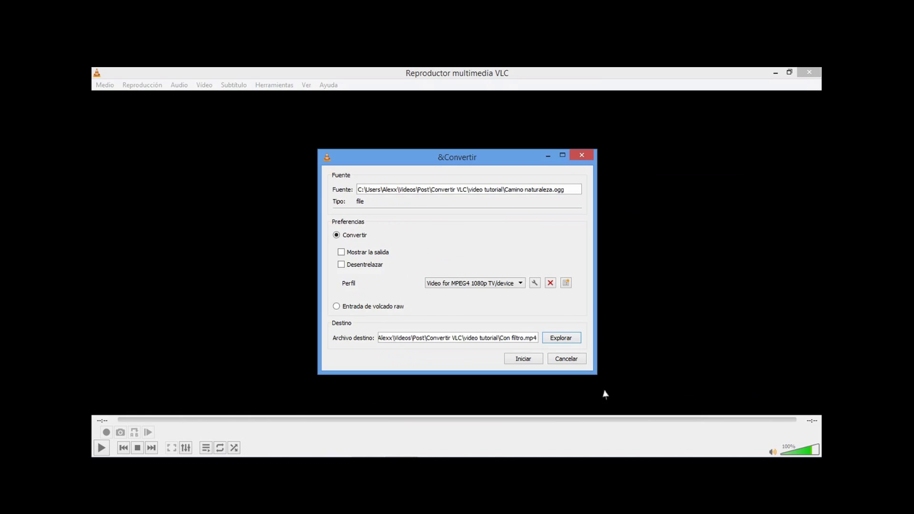
click(524, 359)
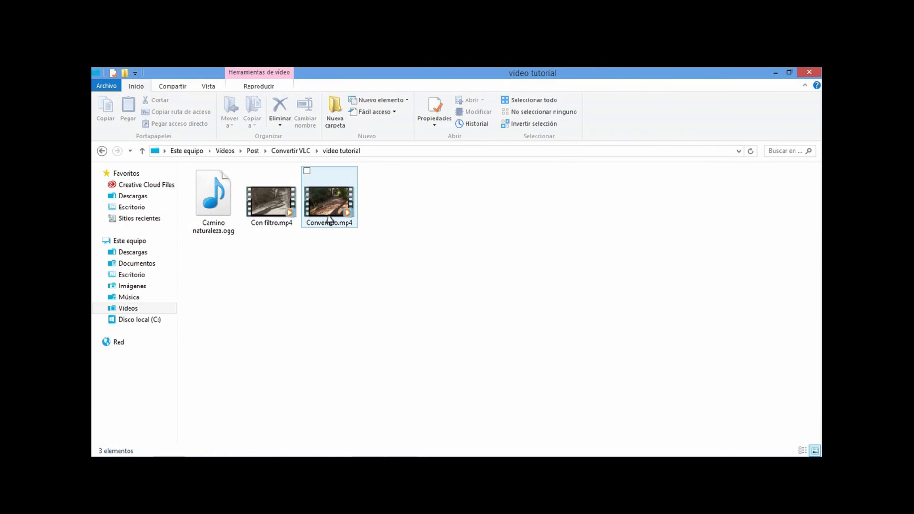
Step: Play Con filtro.mp4 and Convertido.mp4 side by side from File Explorer to compare the filtered and unfiltered videos
click(292, 217)
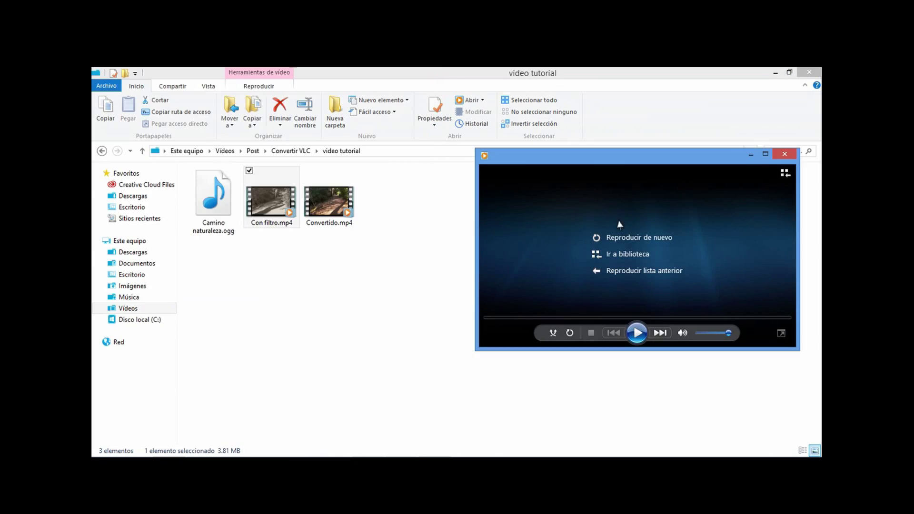
double_click(329, 203)
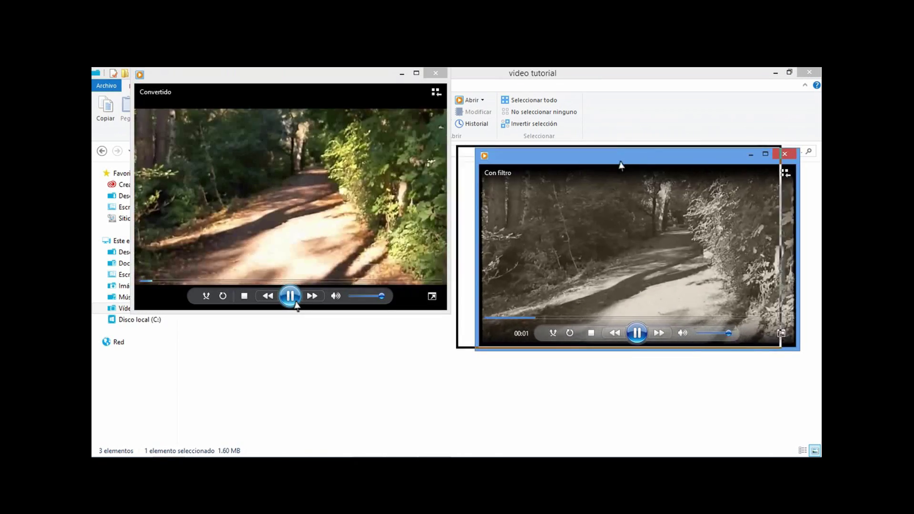
drag(631, 203, 633, 225)
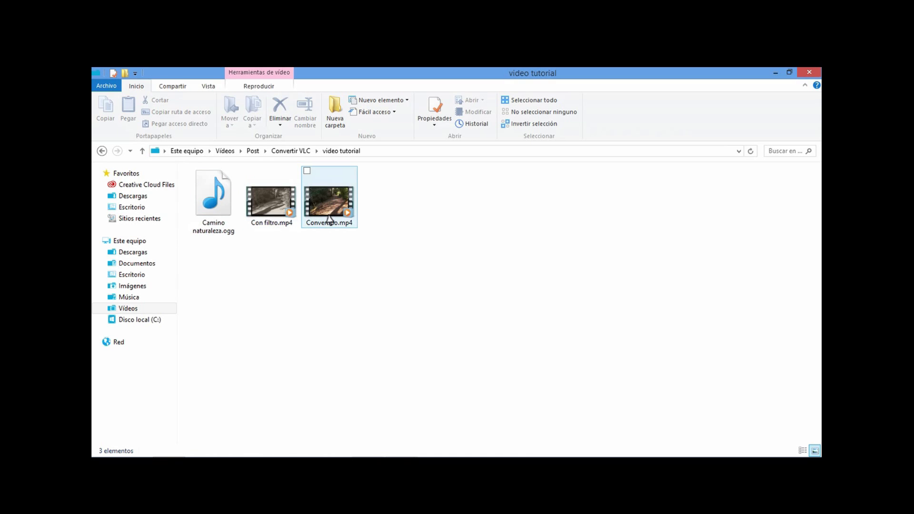
click(279, 218)
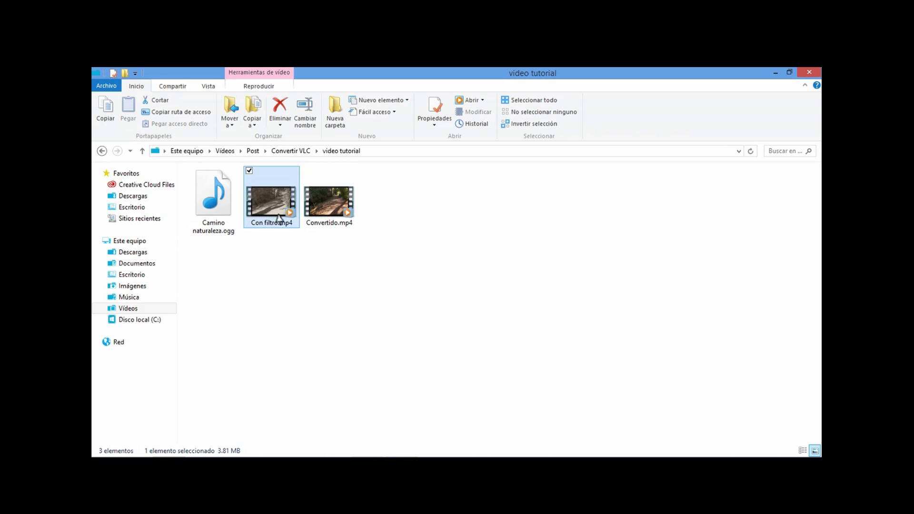